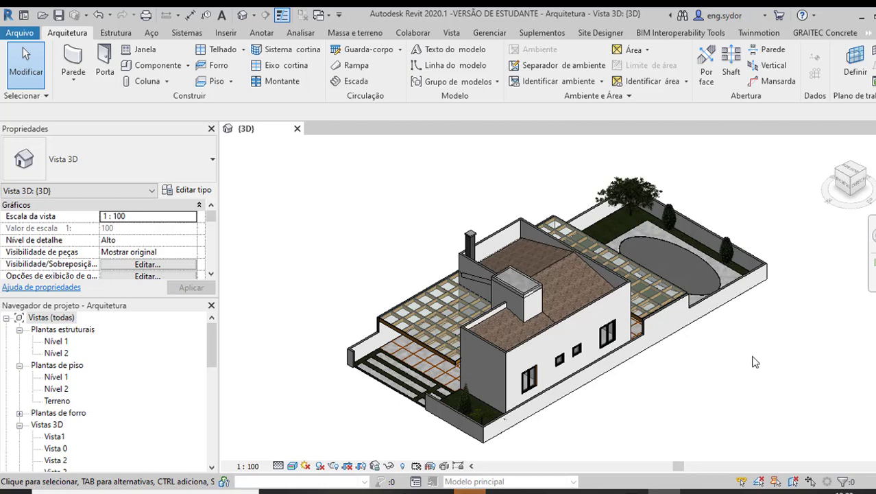
# Step: Zoom in on the house's side walls and bring up the Gerenciar ribbon tab
pyautogui.scroll(2, 611, 389)
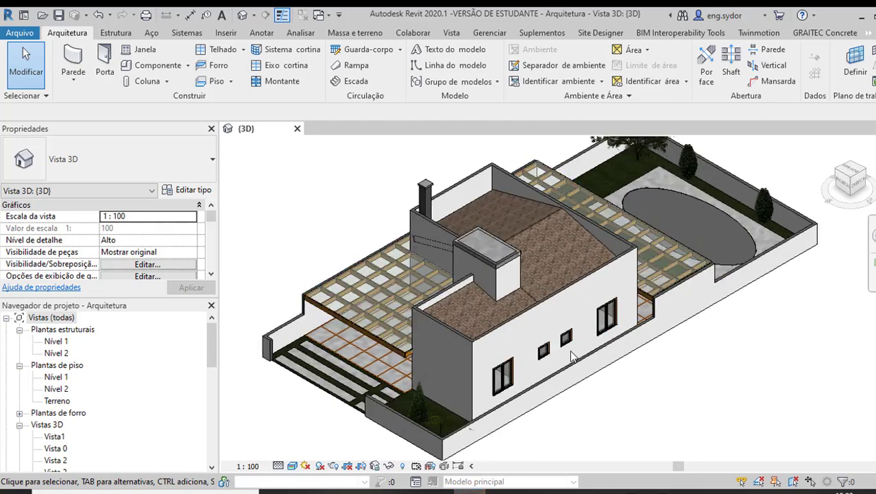
pyautogui.scroll(2, 541, 353)
pyautogui.scroll(2, 527, 351)
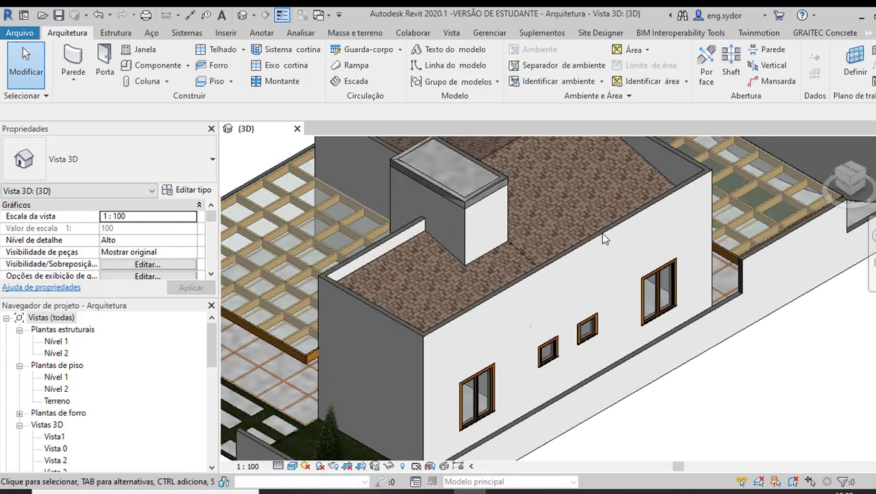
pyautogui.scroll(-1, 597, 240)
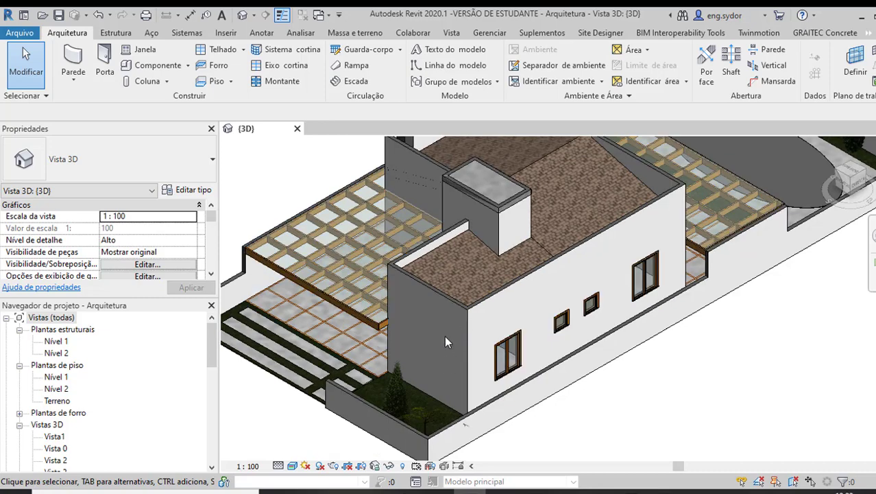
pyautogui.click(489, 35)
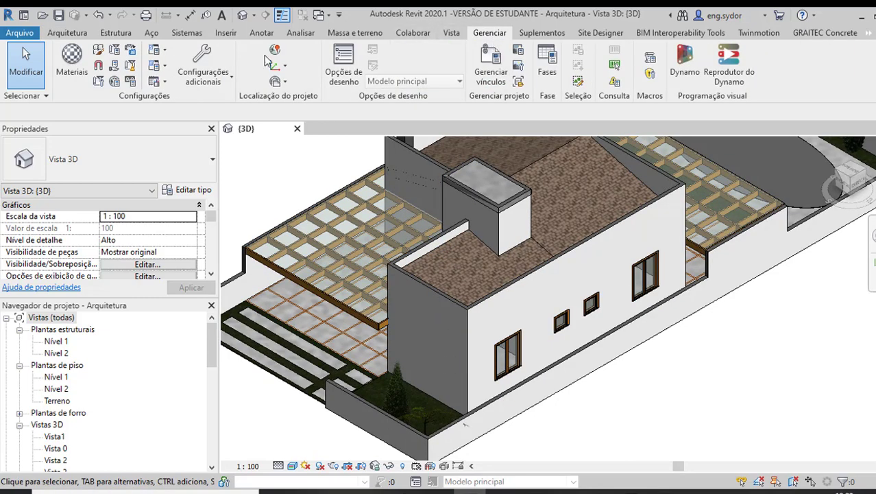
# Step: Create a new blank material in the Material Browser named Pintura Verde Oliva
pyautogui.click(72, 69)
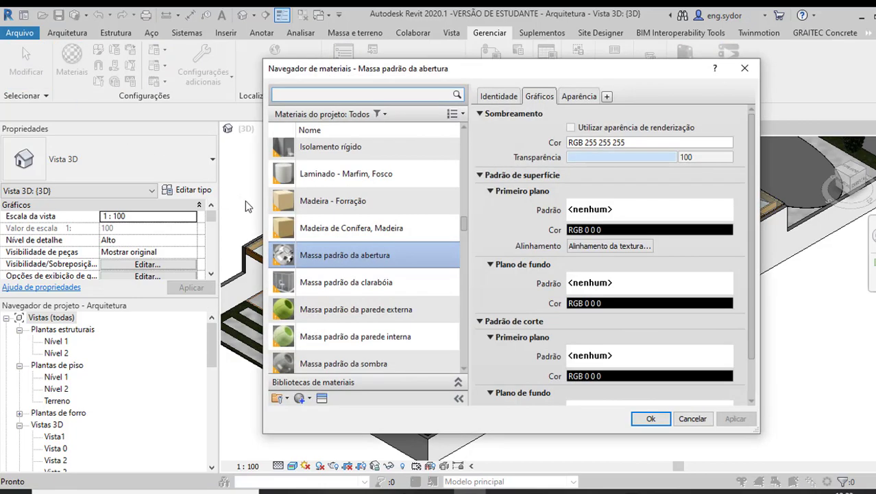
pyautogui.click(300, 399)
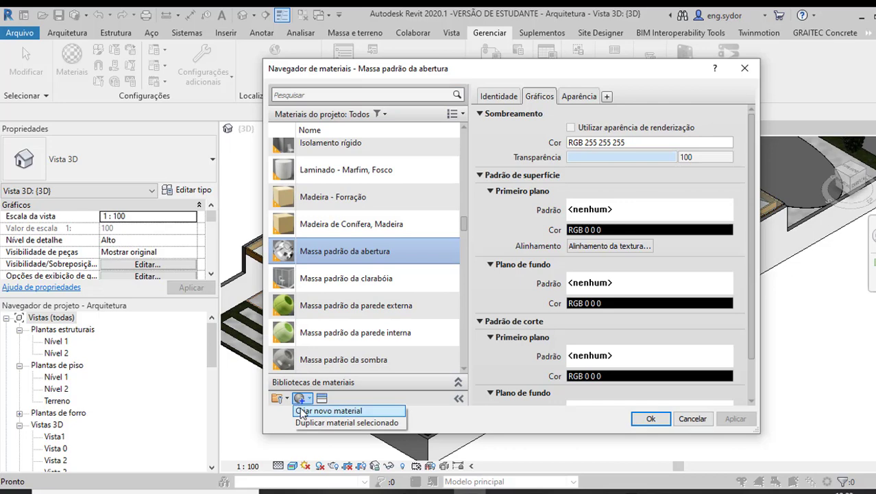
pyautogui.click(301, 410)
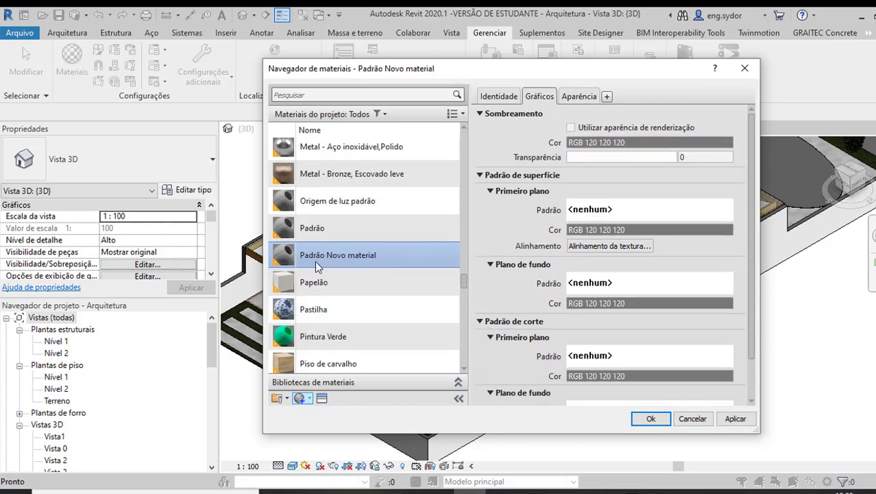
pyautogui.rightClick(326, 254)
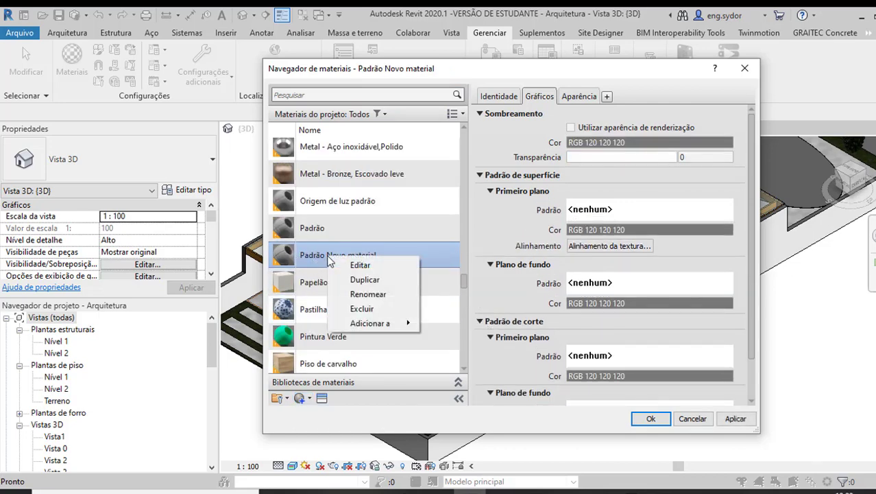
pyautogui.click(368, 294)
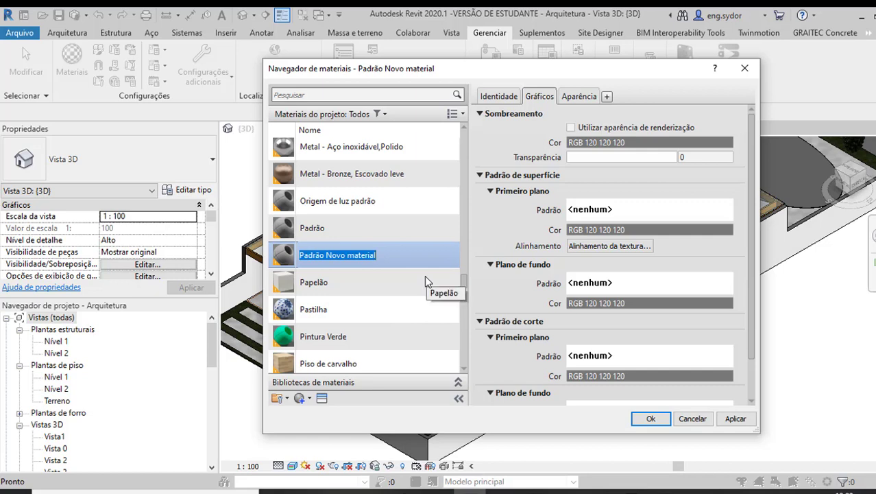
pyautogui.write('Pintur')
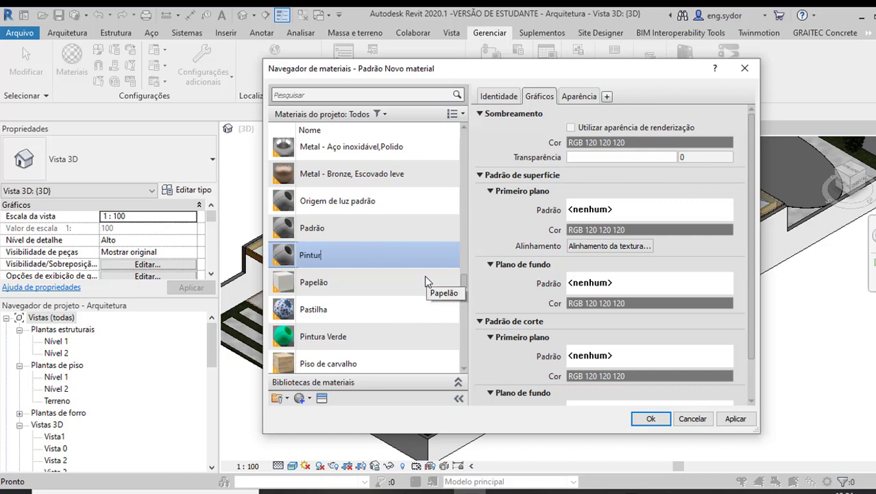
pyautogui.write('a Verde')
pyautogui.write(' Oliva')
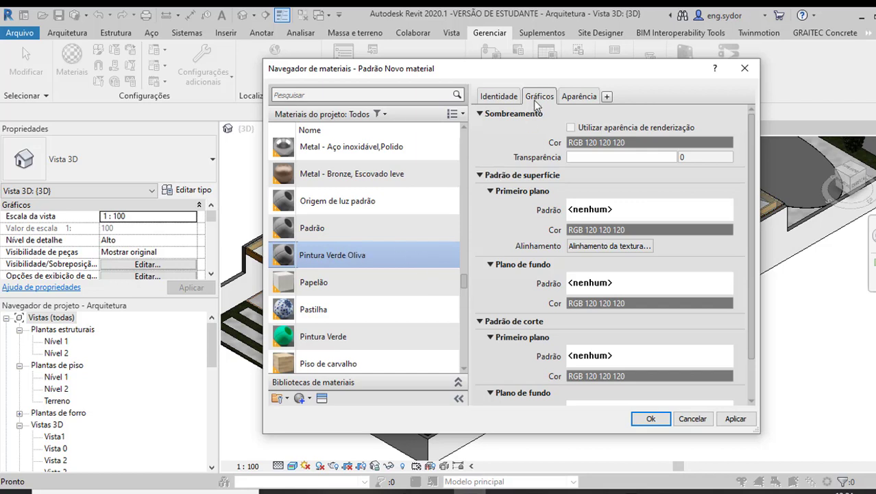
# Step: Set Pintura Verde Oliva's Classe to Pintura and tick Utilizar aparência de renderização
pyautogui.click(512, 98)
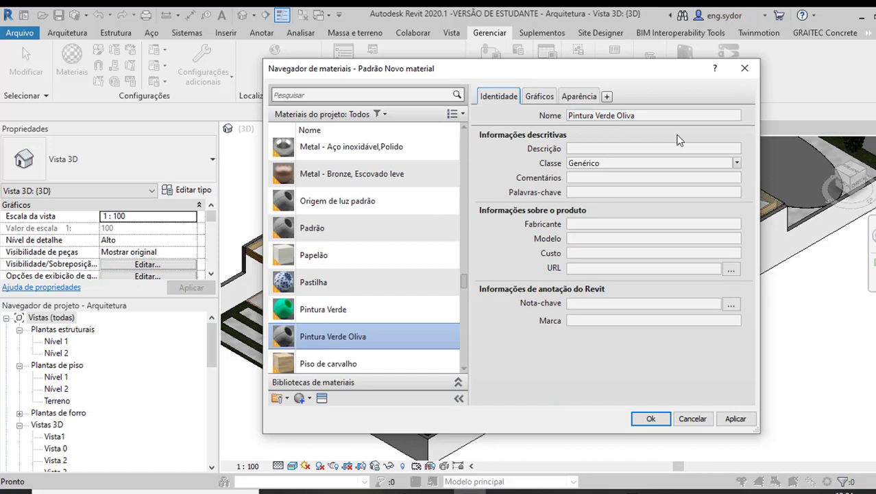
pyautogui.click(736, 164)
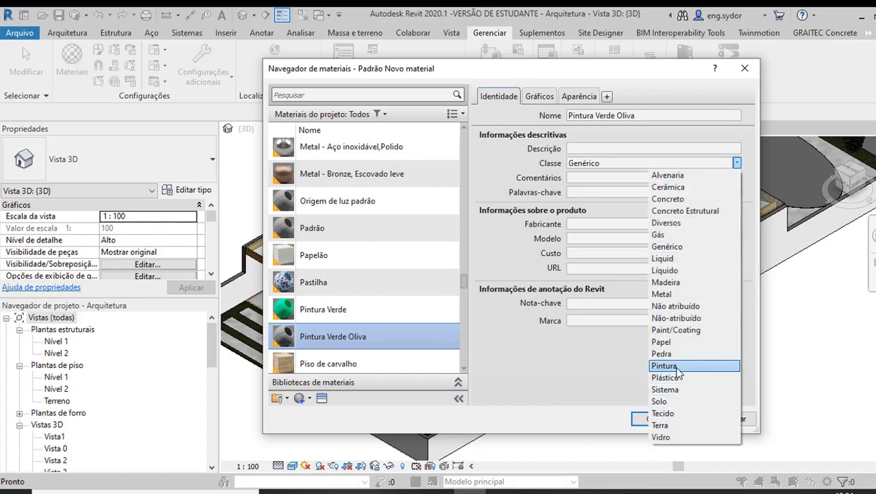
pyautogui.click(665, 365)
pyautogui.click(540, 97)
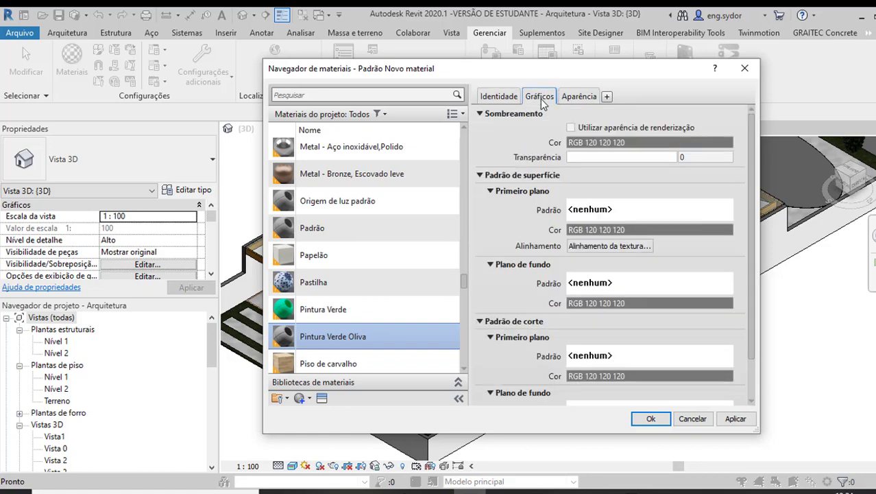
pyautogui.click(571, 128)
pyautogui.click(578, 97)
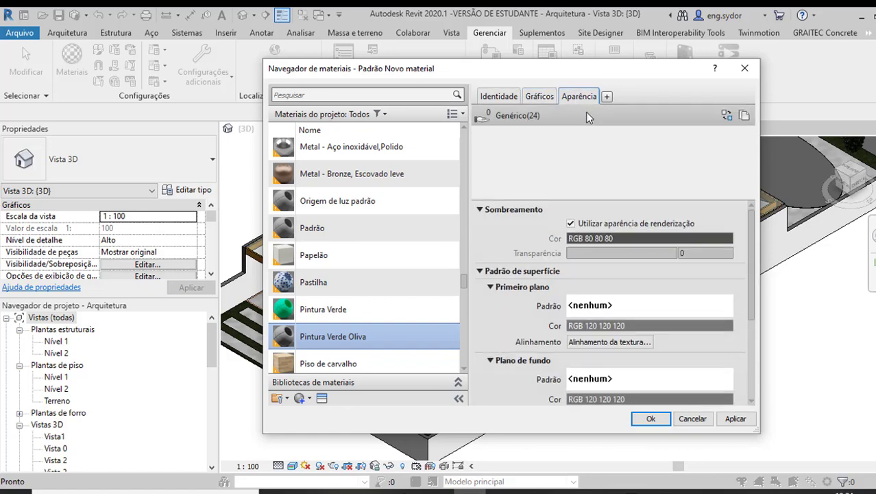
# Step: Search the Asset Browser for pintura appearances and browse the Pintura de parede library
pyautogui.click(727, 116)
pyautogui.write('pintura')
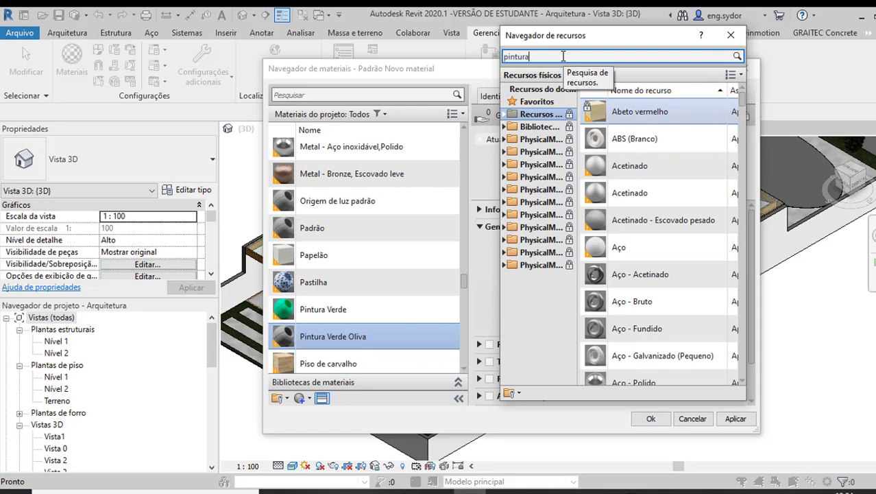
pyautogui.press('Return')
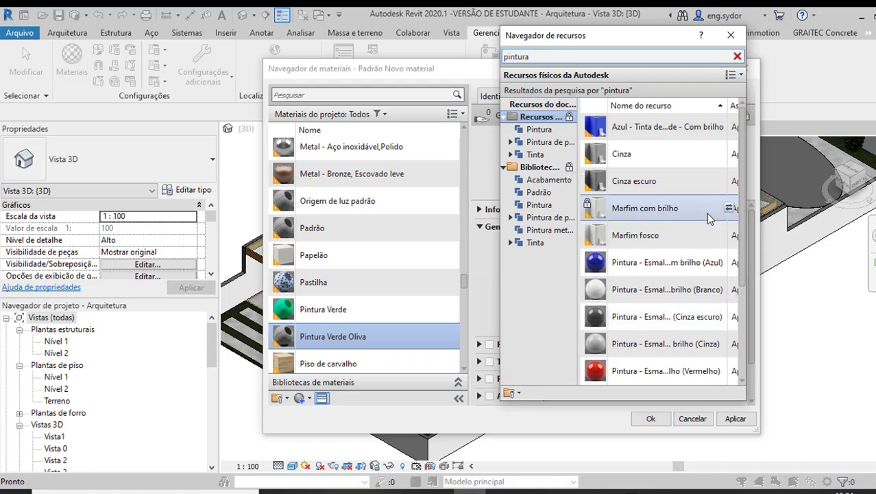
pyautogui.scroll(-3, 625, 267)
pyautogui.scroll(-2, 624, 247)
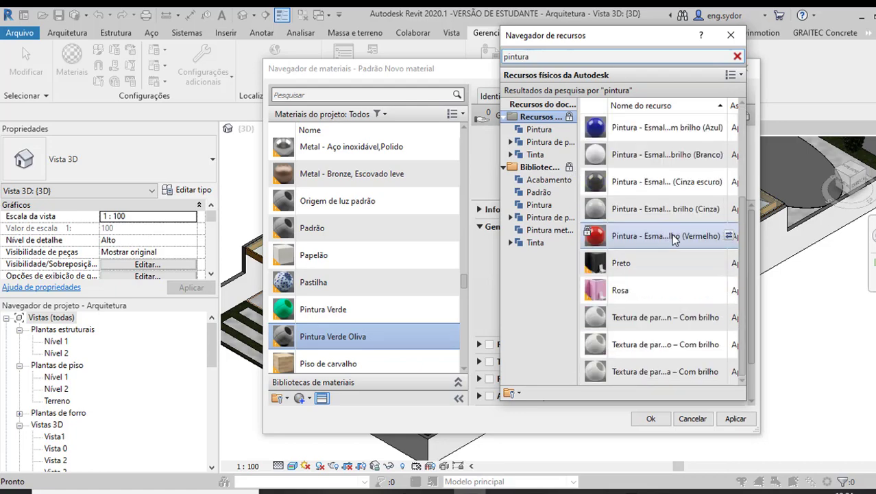
pyautogui.click(538, 192)
pyautogui.click(539, 205)
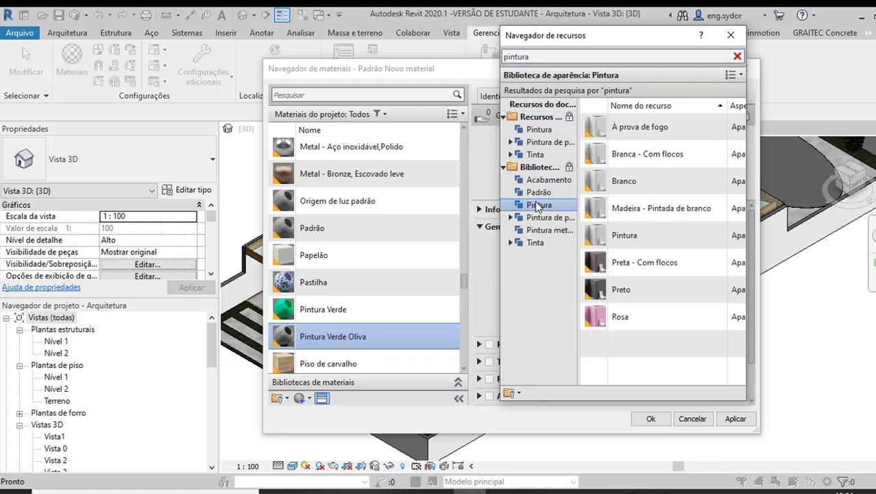
pyautogui.click(549, 218)
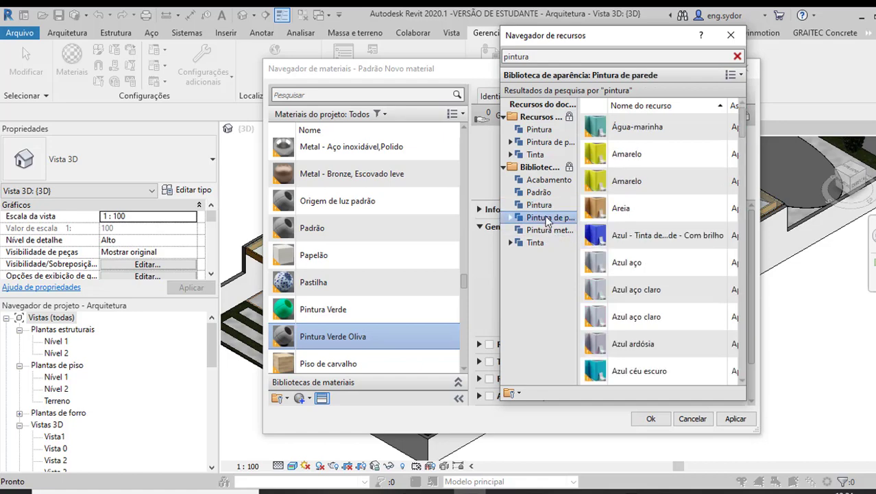
# Step: Assign the Oliva escuro wall-paint appearance (RGB 82 105 43) to the material and apply it
pyautogui.scroll(-1, 661, 204)
pyautogui.scroll(-1, 664, 206)
pyautogui.scroll(-2, 666, 208)
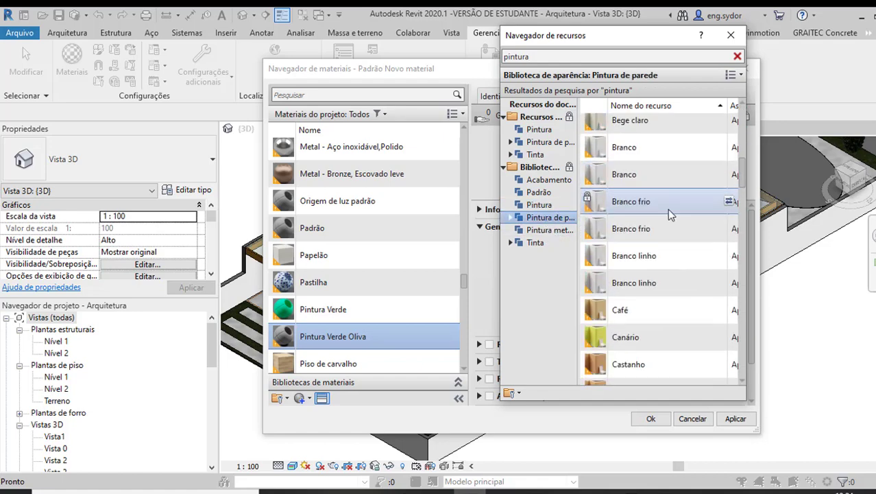
pyautogui.scroll(-2, 671, 207)
pyautogui.click(535, 243)
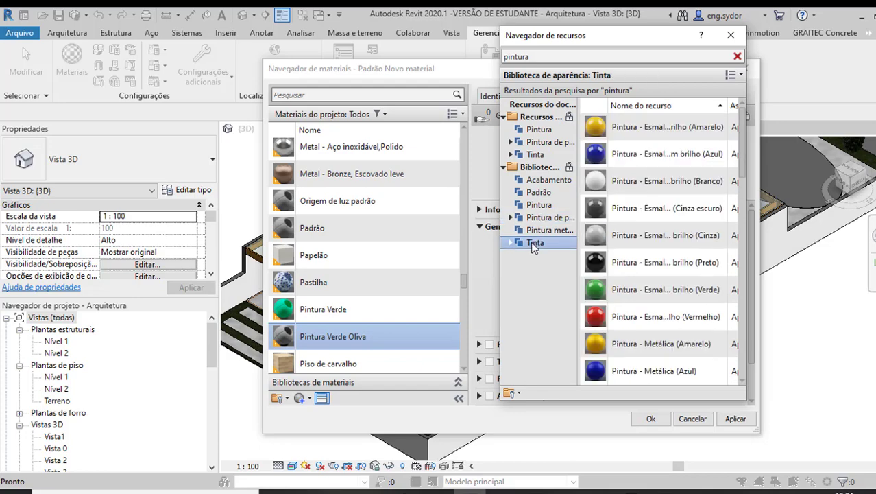
pyautogui.scroll(-3, 657, 250)
pyautogui.scroll(-3, 662, 248)
pyautogui.scroll(3, 666, 245)
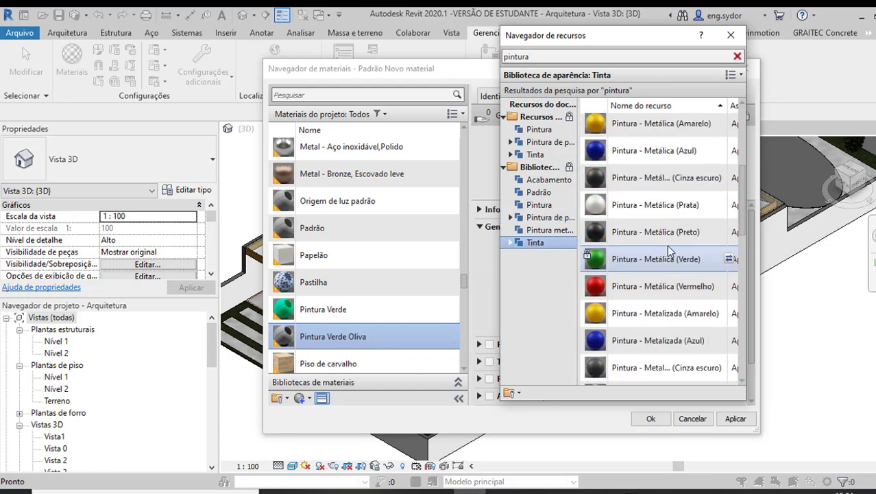
pyautogui.scroll(3, 671, 249)
pyautogui.scroll(-5, 671, 250)
pyautogui.scroll(-2, 675, 252)
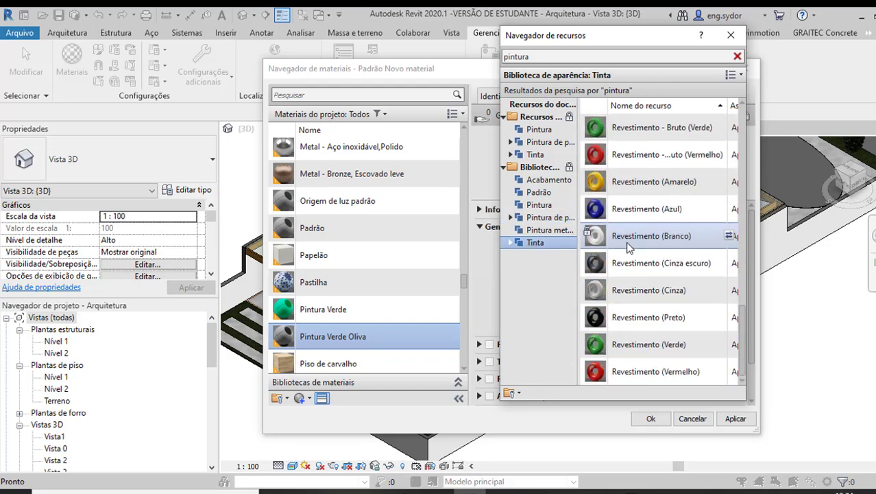
pyautogui.click(549, 219)
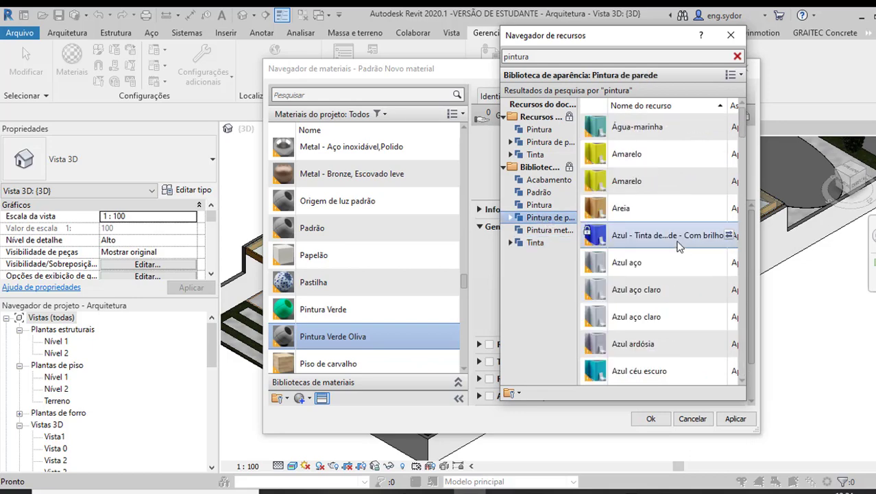
pyautogui.scroll(-3, 684, 244)
pyautogui.scroll(-3, 687, 249)
pyautogui.scroll(-3, 689, 248)
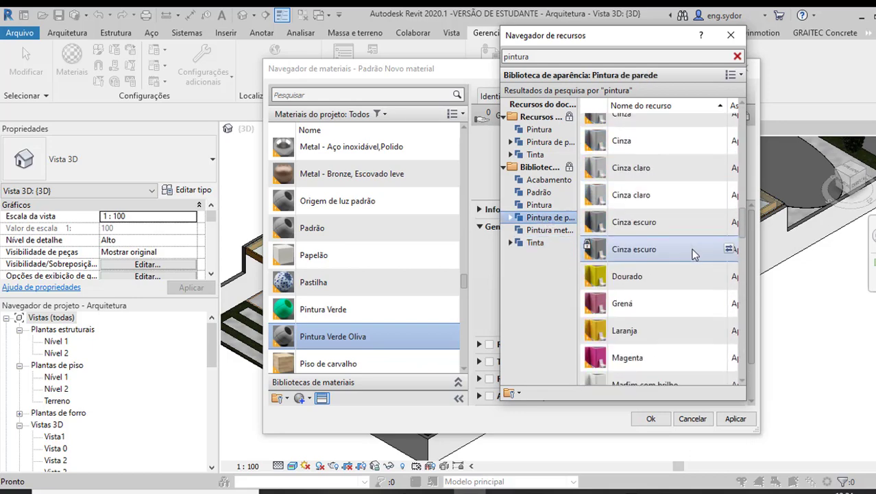
pyautogui.scroll(-3, 694, 248)
pyautogui.scroll(-3, 699, 245)
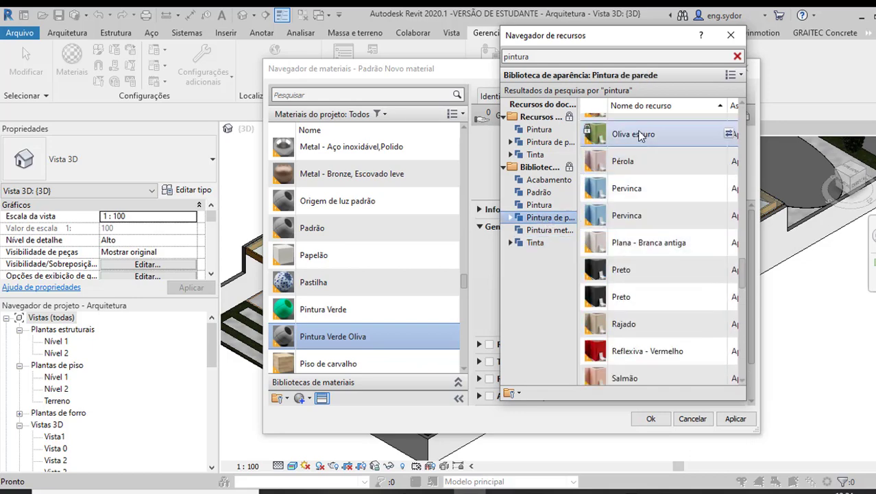
pyautogui.scroll(3, 638, 147)
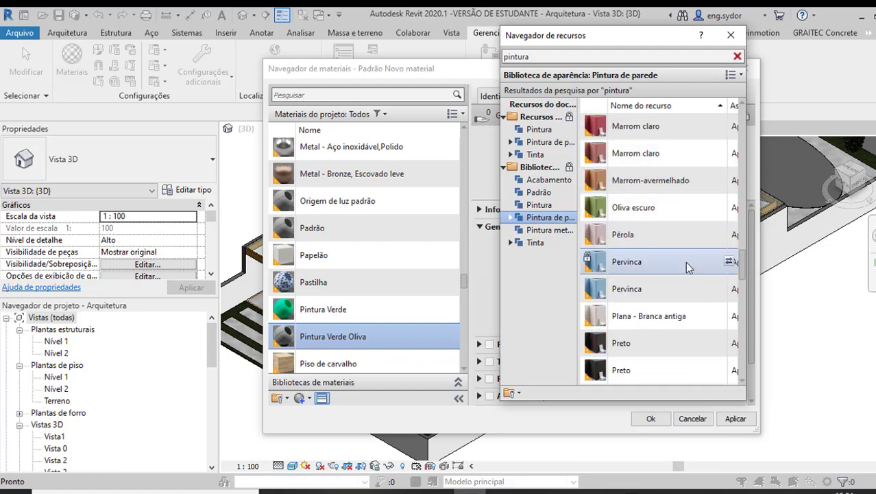
pyautogui.scroll(-2, 686, 264)
pyautogui.scroll(2, 686, 199)
pyautogui.moveTo(634, 207)
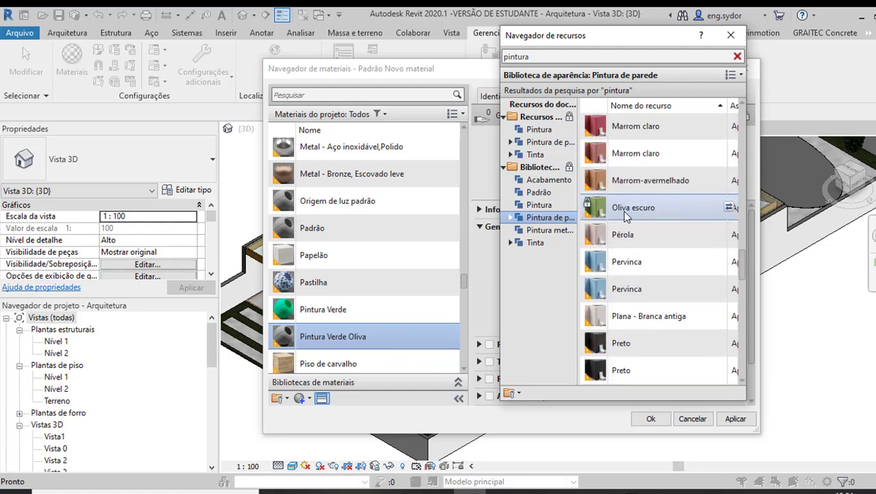
pyautogui.scroll(-1, 686, 350)
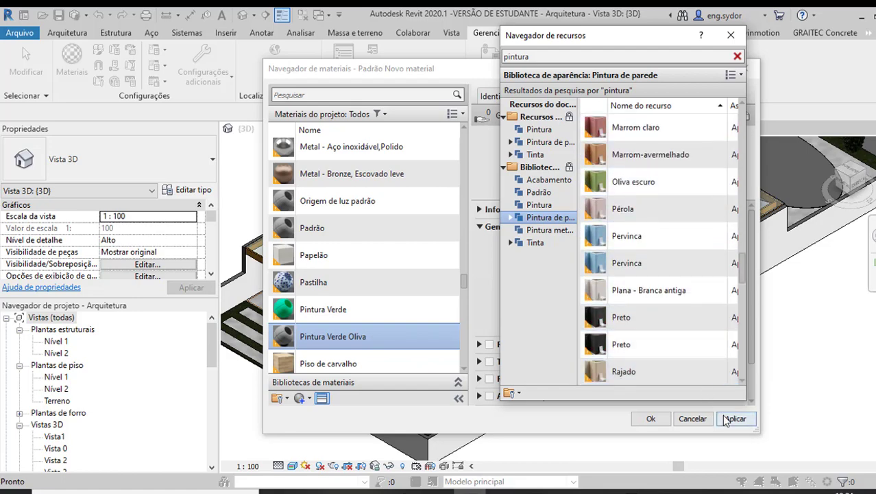
pyautogui.doubleClick(637, 182)
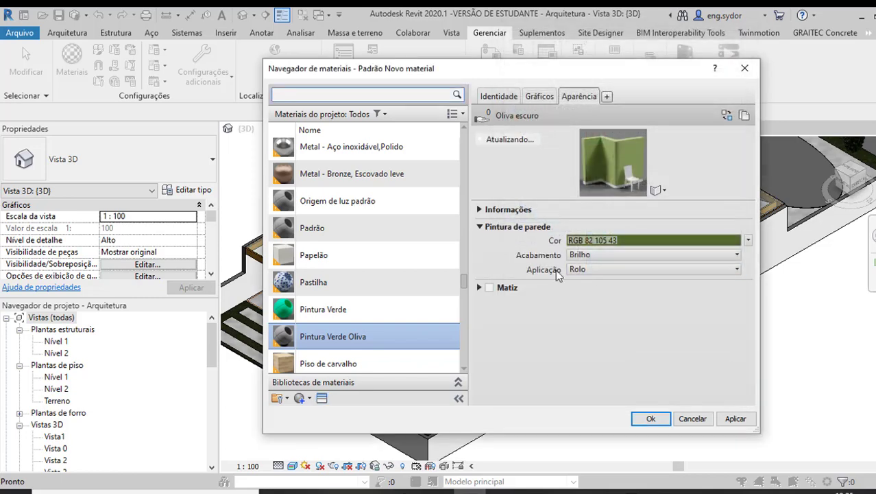
pyautogui.click(733, 419)
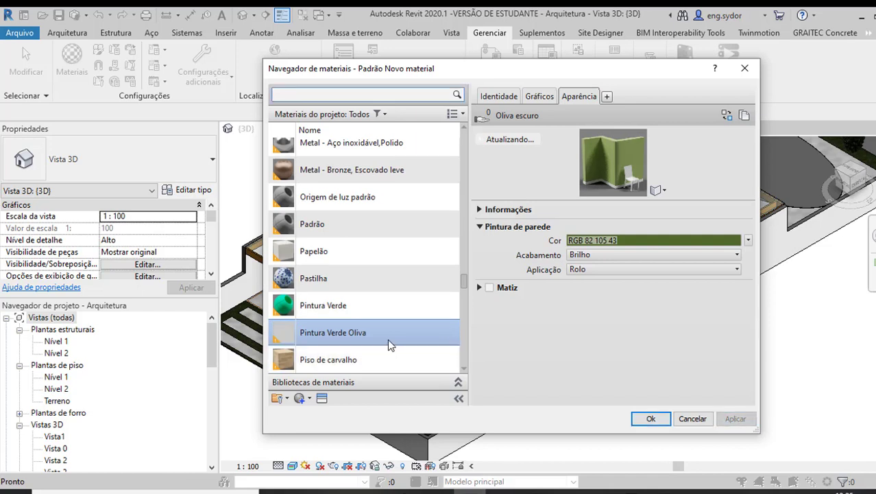
# Step: Create a second new material and name it Marrom café
pyautogui.click(302, 401)
pyautogui.click(313, 409)
pyautogui.rightClick(367, 253)
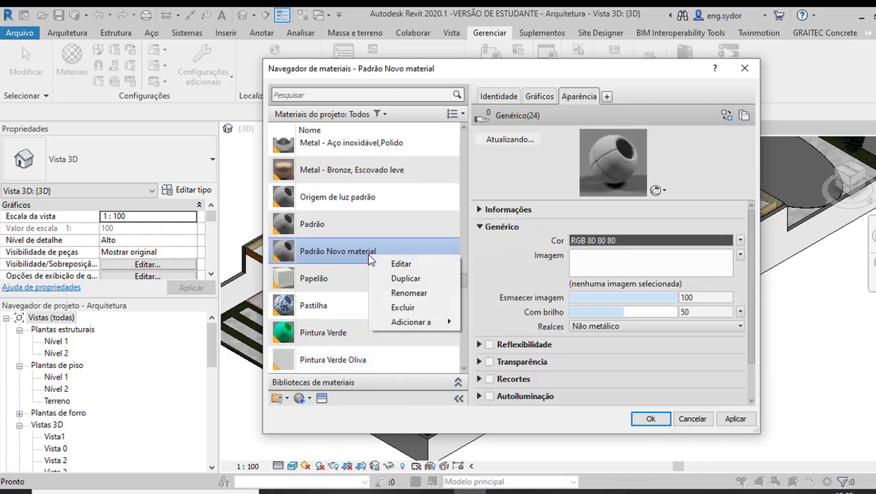
pyautogui.click(409, 293)
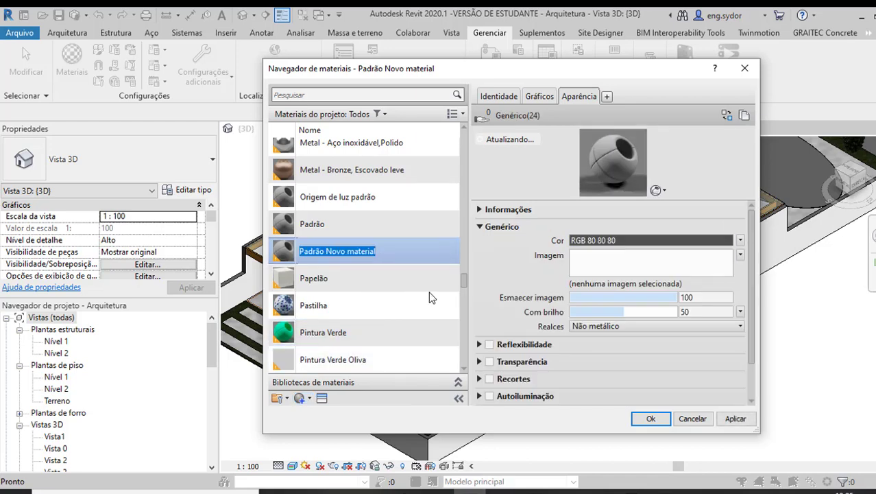
pyautogui.write('Marrom c')
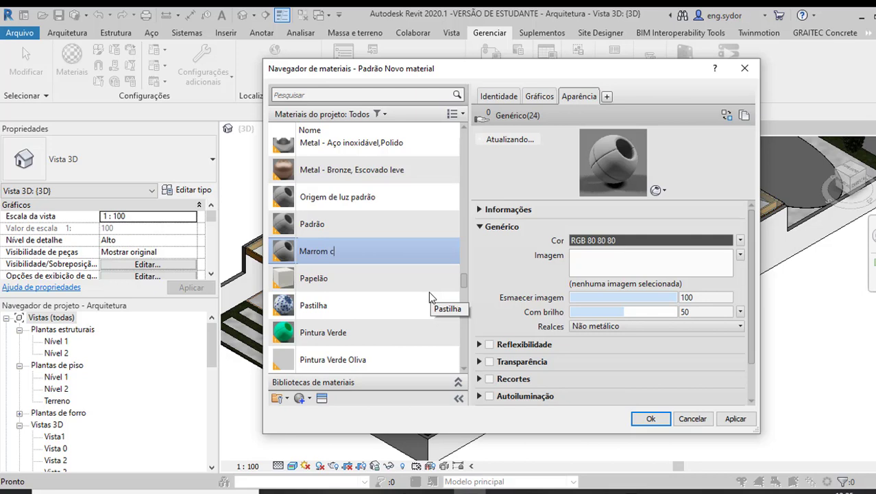
pyautogui.write('afé')
# Step: Set Marrom café's Classe to Pintura and make its shading use the render appearance
pyautogui.click(507, 96)
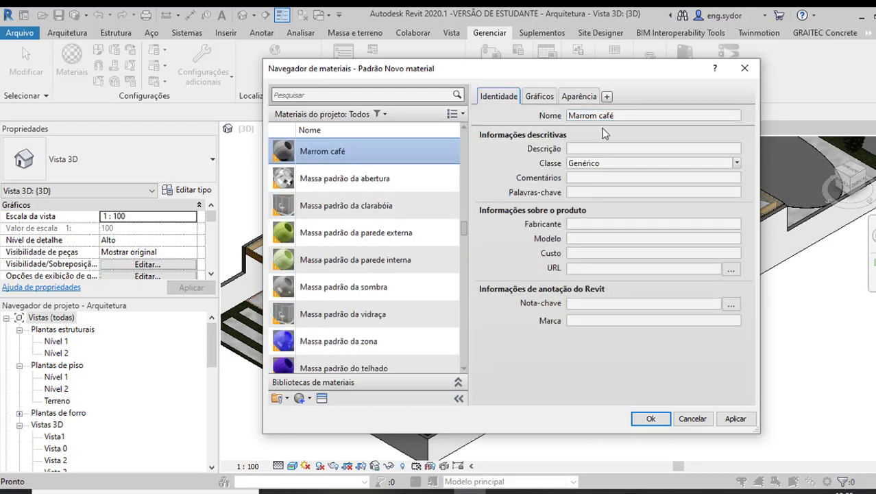
pyautogui.click(736, 163)
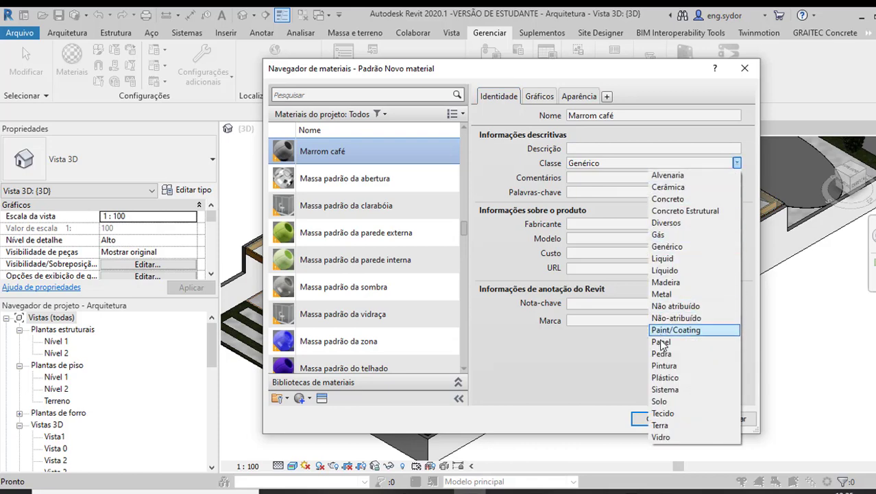
pyautogui.click(675, 366)
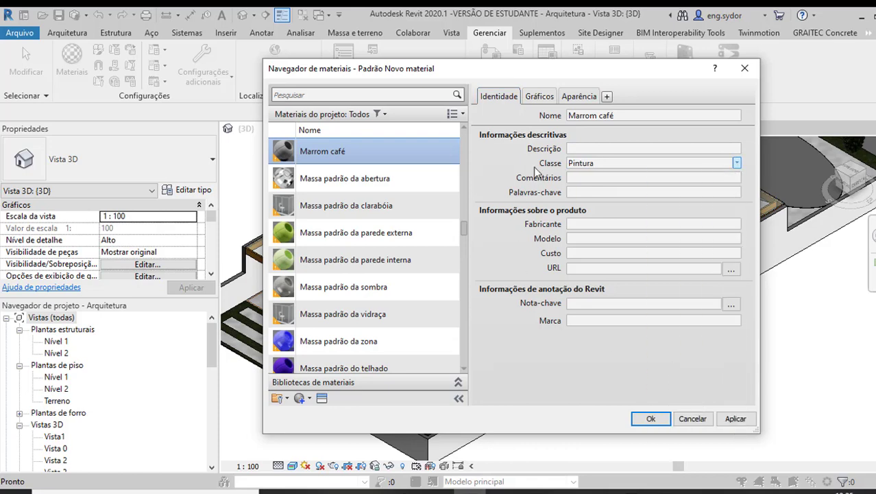
pyautogui.click(539, 96)
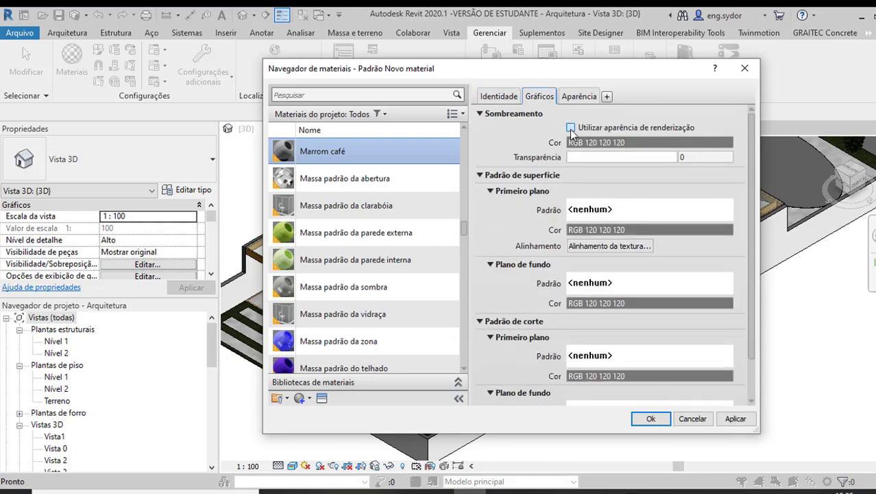
pyautogui.click(571, 128)
pyautogui.click(578, 97)
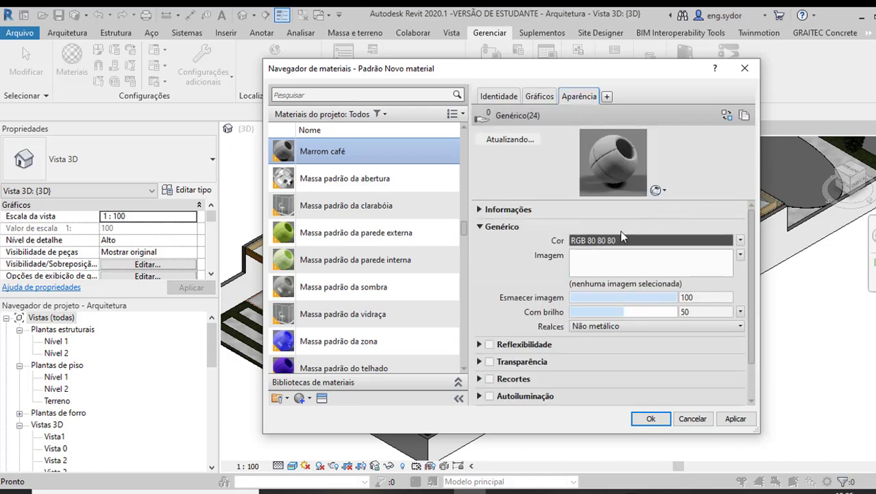
# Step: Replace Marrom café's generic appearance with the Café wall paint (RGB 193 129 69) and apply
pyautogui.click(727, 116)
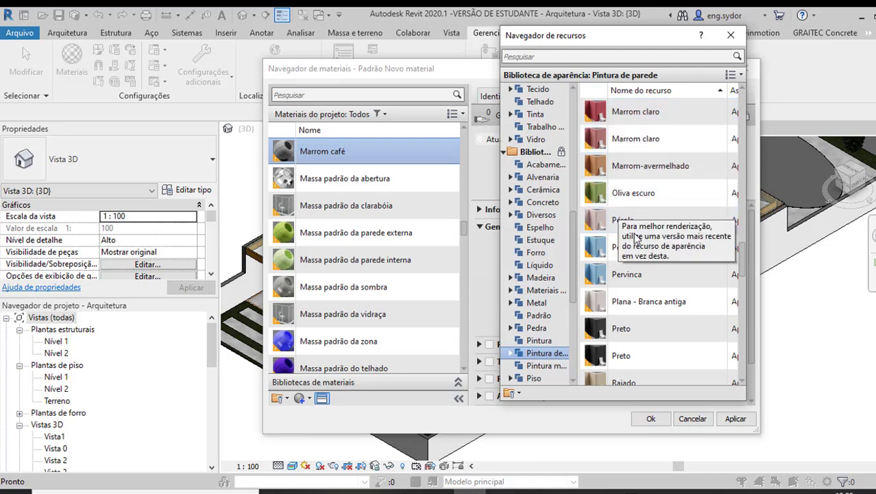
pyautogui.scroll(-1, 669, 295)
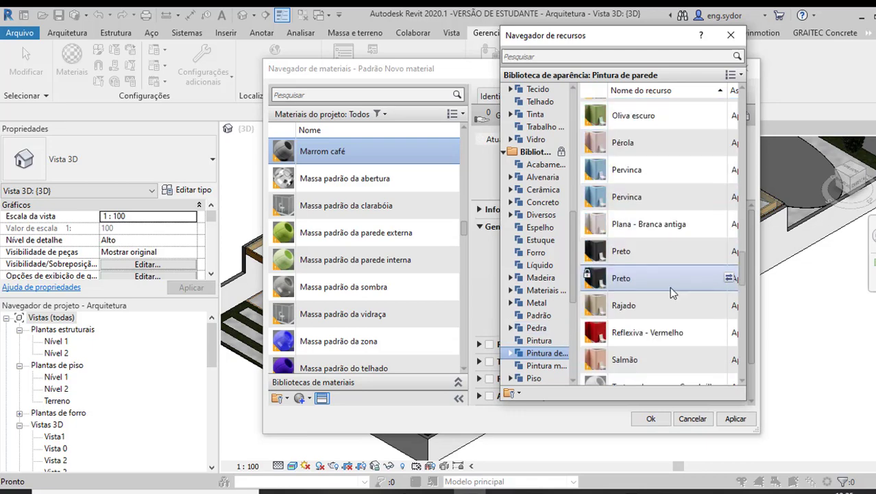
pyautogui.scroll(3, 671, 292)
pyautogui.scroll(3, 675, 285)
pyautogui.scroll(3, 658, 280)
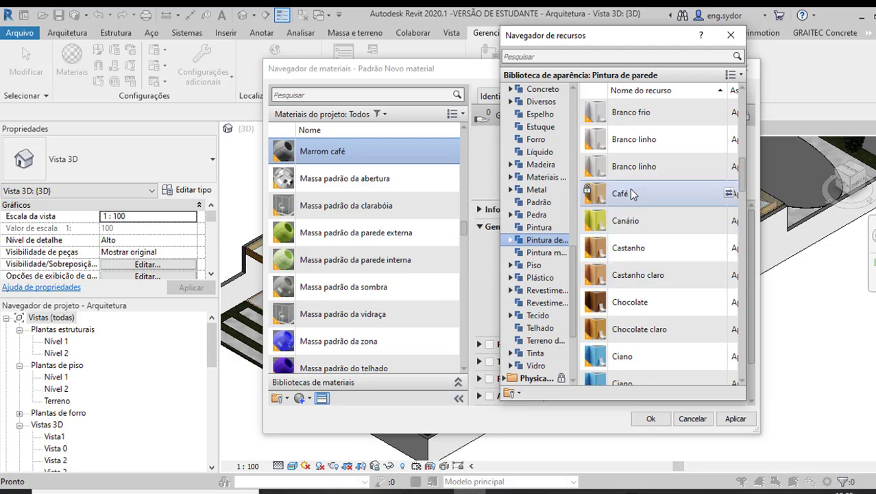
pyautogui.click(730, 35)
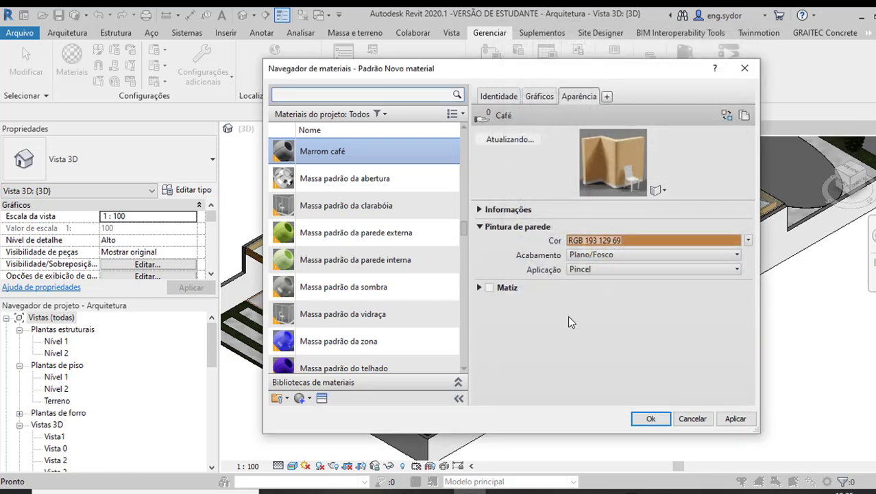
pyautogui.click(738, 422)
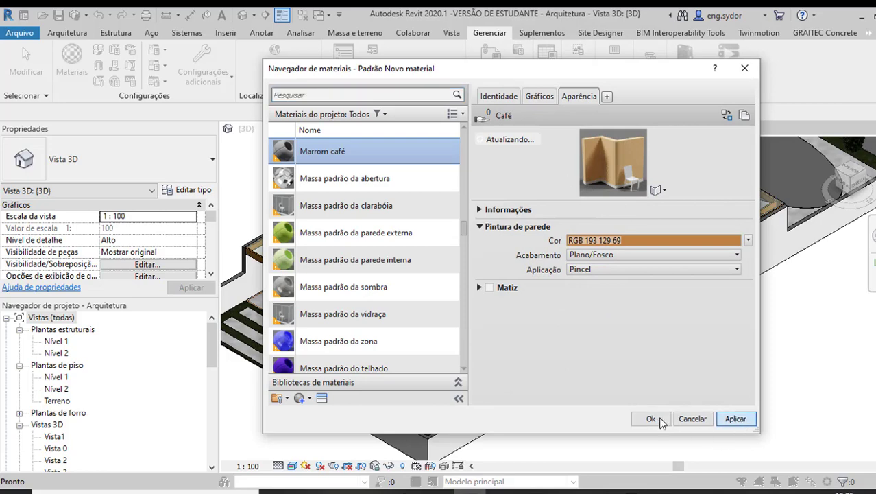
# Step: Close the Material Browser, select the wall beside the pergola, and start the Pintura paint command
pyautogui.click(692, 419)
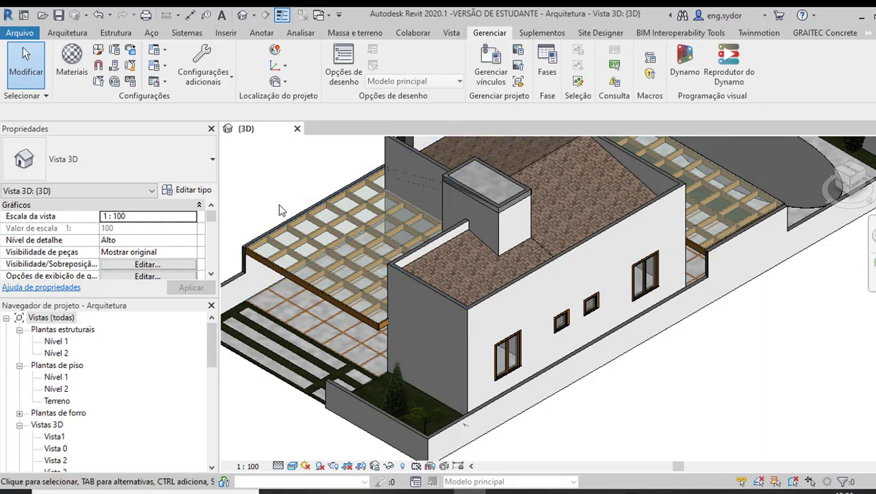
pyautogui.click(462, 336)
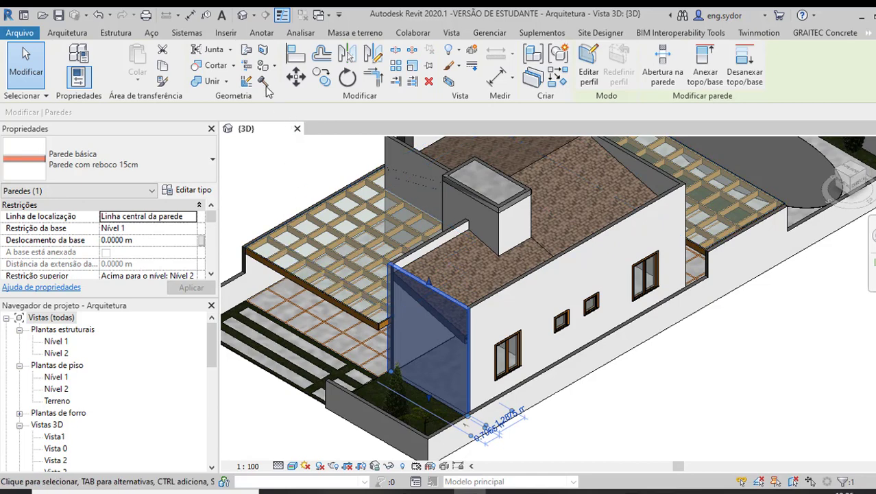
pyautogui.click(275, 66)
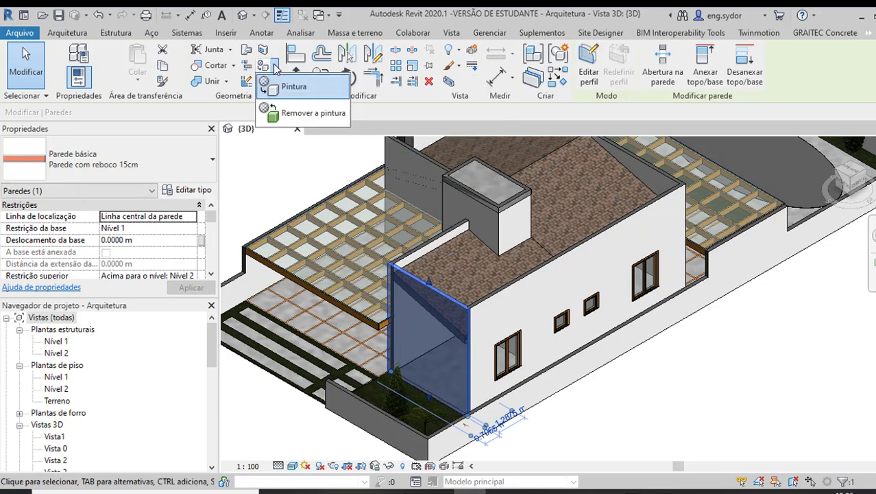
pyautogui.click(283, 87)
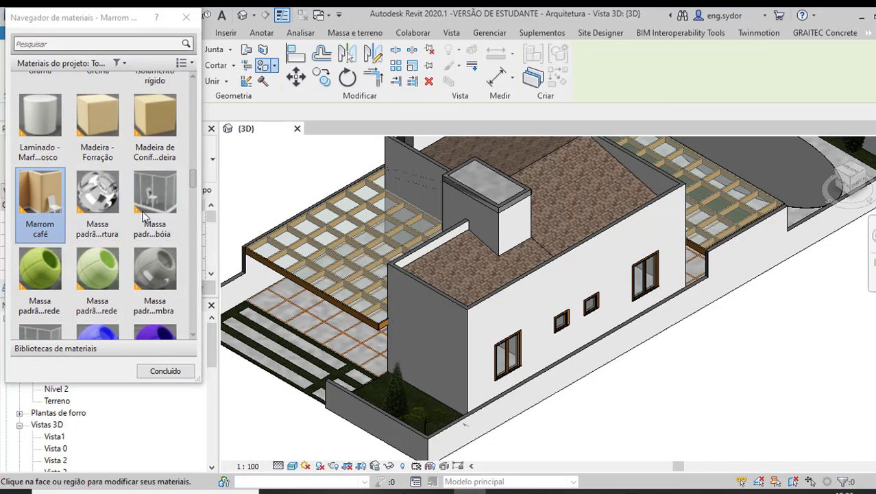
# Step: Paint the pergola wall face and the front and right garden walls with Pintura Verde Oliva
pyautogui.scroll(3, 144, 216)
pyautogui.scroll(-3, 145, 216)
pyautogui.scroll(-3, 147, 215)
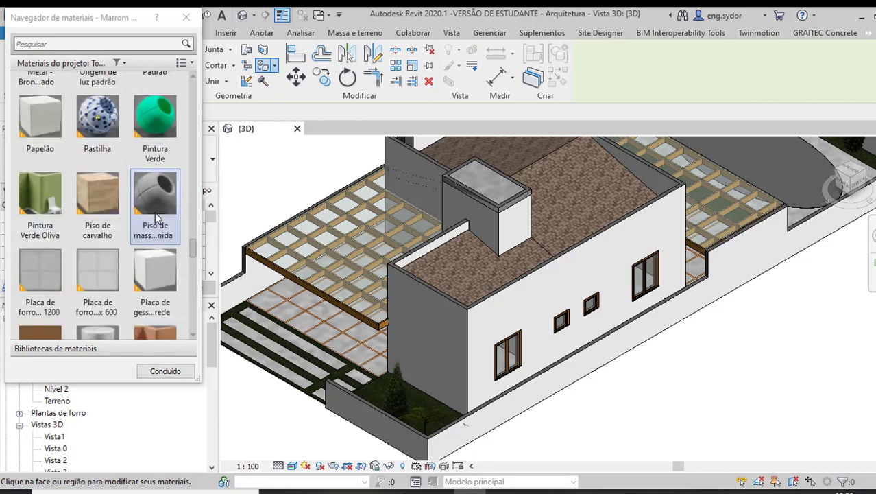
pyautogui.click(43, 197)
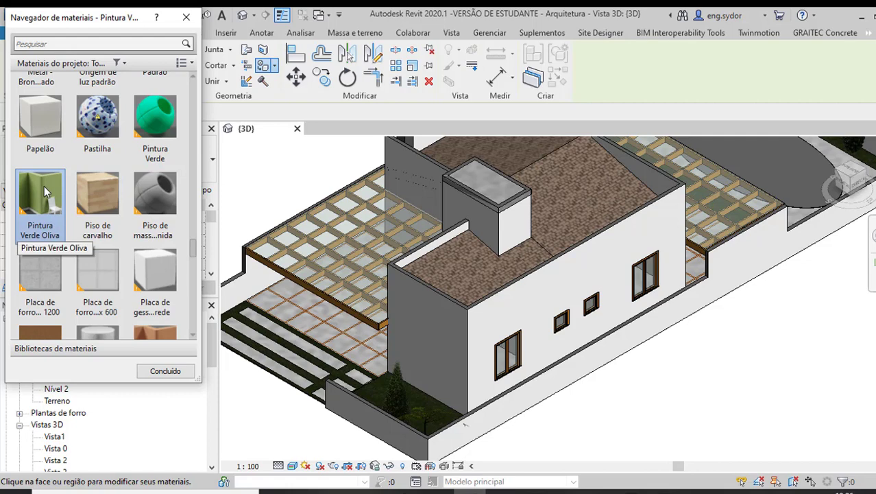
pyautogui.click(452, 320)
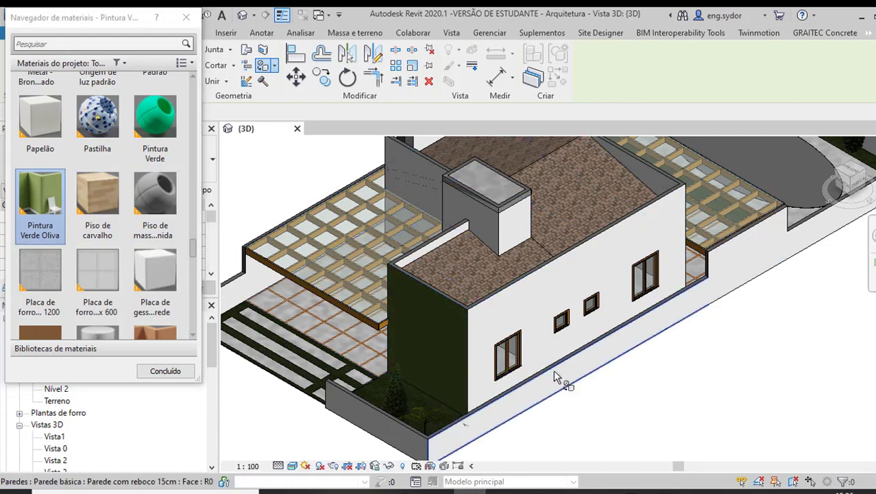
pyautogui.click(495, 382)
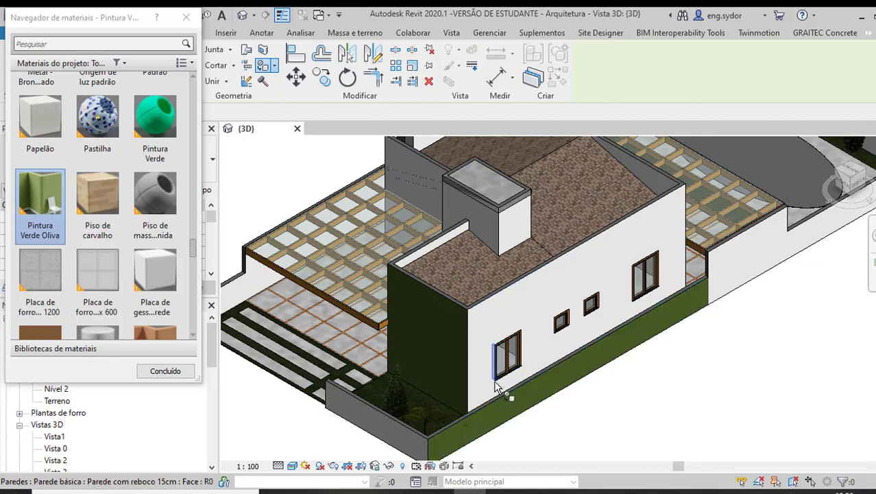
pyautogui.click(721, 283)
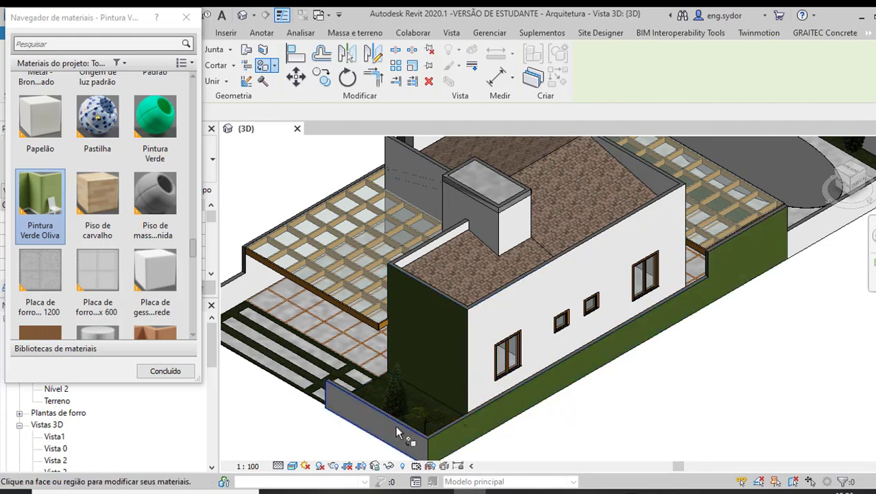
# Step: Paint the four white house wall faces, including around the windows, with Marrom café
pyautogui.scroll(5, 163, 267)
pyautogui.scroll(5, 164, 267)
pyautogui.scroll(5, 163, 267)
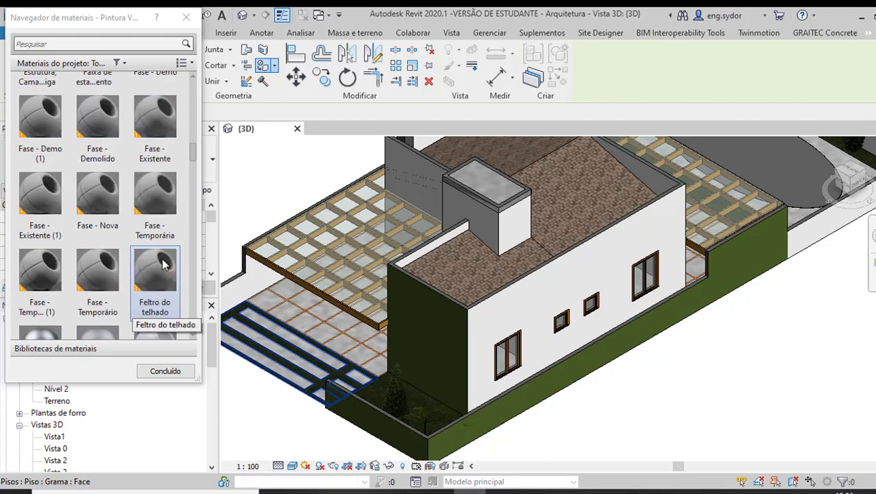
pyautogui.scroll(5, 164, 268)
pyautogui.scroll(5, 163, 268)
pyautogui.scroll(3, 164, 266)
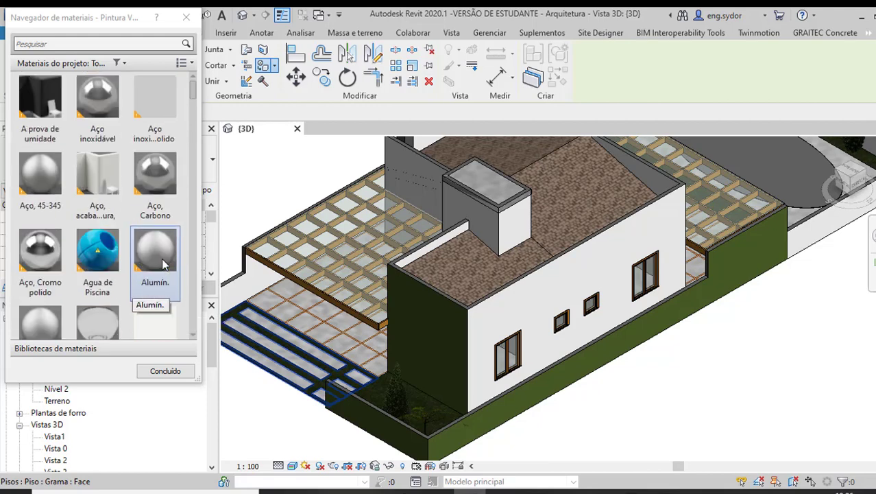
pyautogui.scroll(-5, 163, 266)
pyautogui.scroll(-5, 163, 266)
pyautogui.scroll(-5, 163, 266)
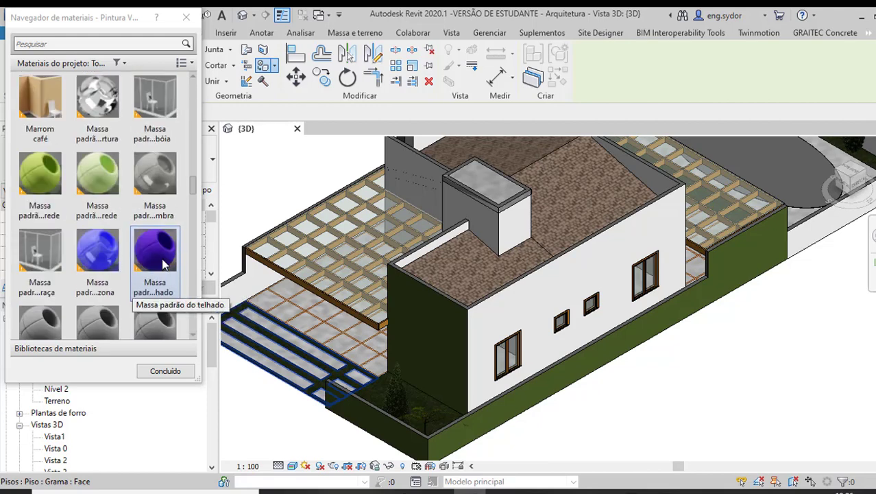
pyautogui.click(41, 123)
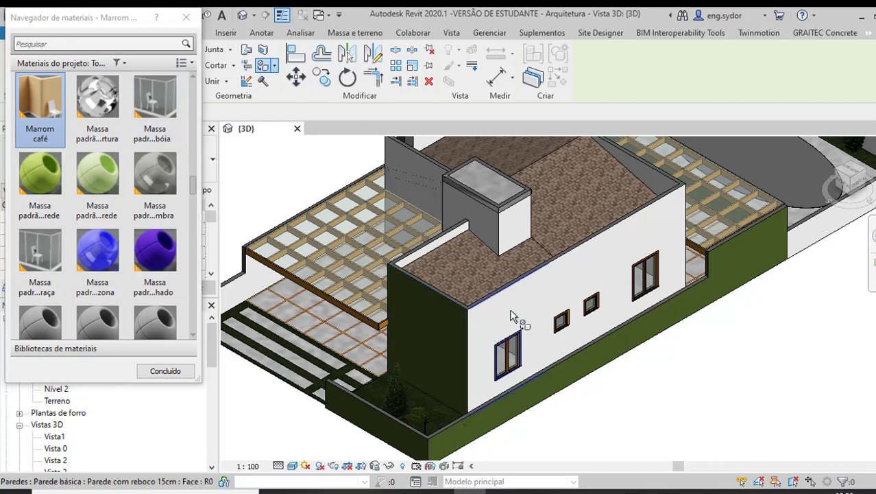
pyautogui.click(482, 338)
pyautogui.click(569, 289)
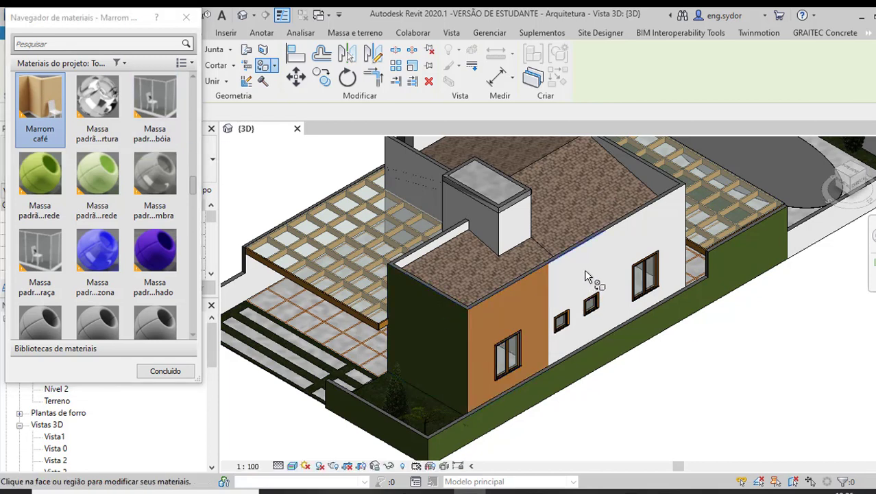
pyautogui.click(644, 261)
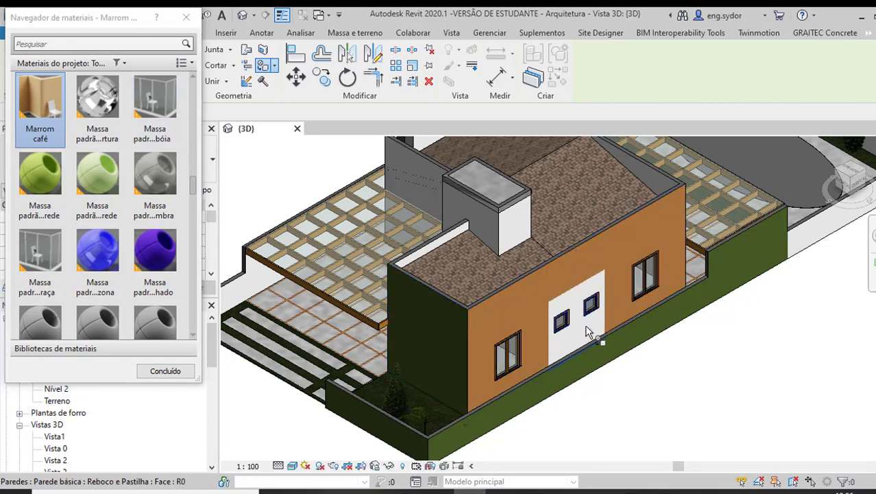
pyautogui.click(598, 328)
pyautogui.scroll(-3, 565, 261)
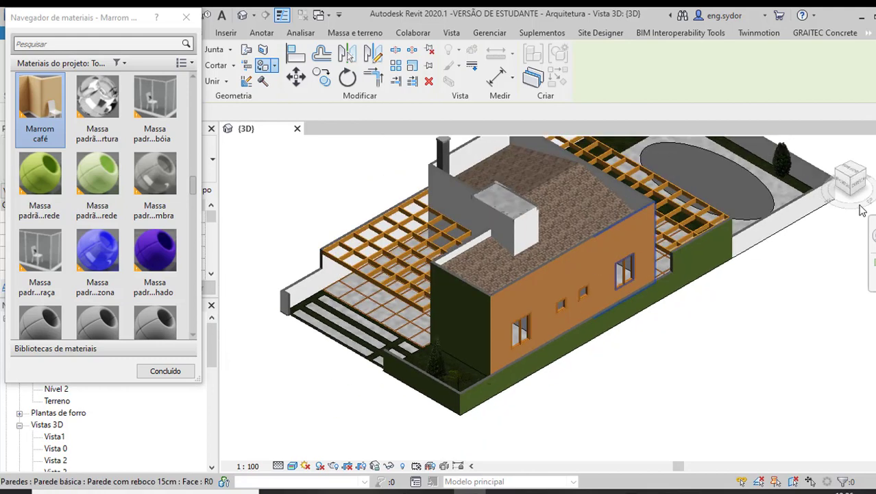
pyautogui.moveTo(859, 207); pyautogui.dragTo(844, 205)
# Step: Repaint the green wall face by the pergola with a plain white material and end painting
pyautogui.click(155, 106)
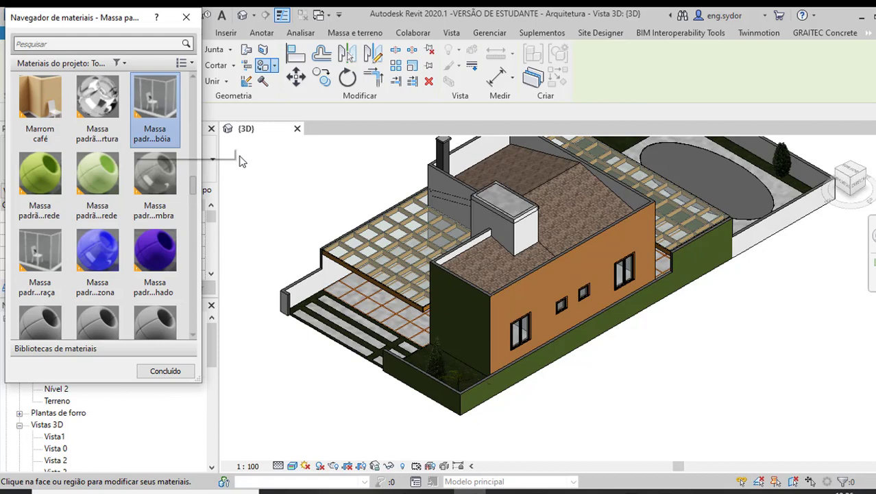
pyautogui.click(472, 321)
pyautogui.scroll(2, 460, 333)
pyautogui.scroll(1, 461, 333)
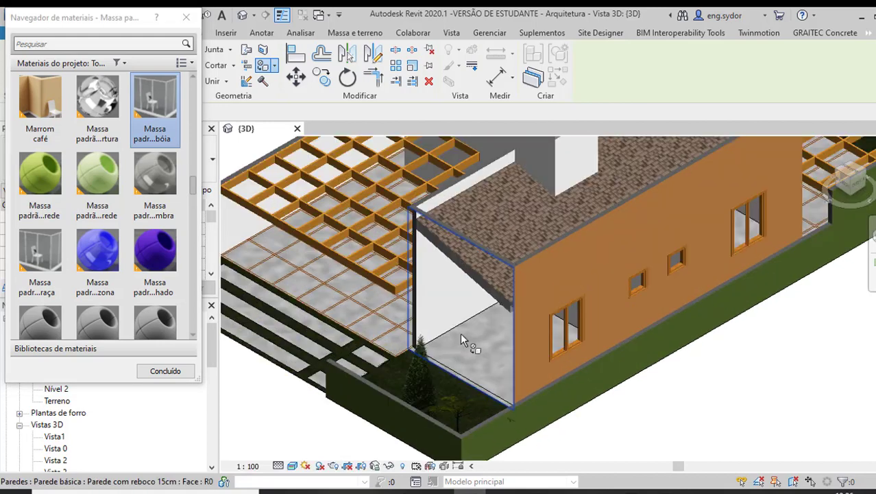
pyautogui.scroll(1, 460, 332)
pyautogui.scroll(-1, 460, 332)
pyautogui.scroll(-1, 460, 332)
pyautogui.scroll(-2, 461, 333)
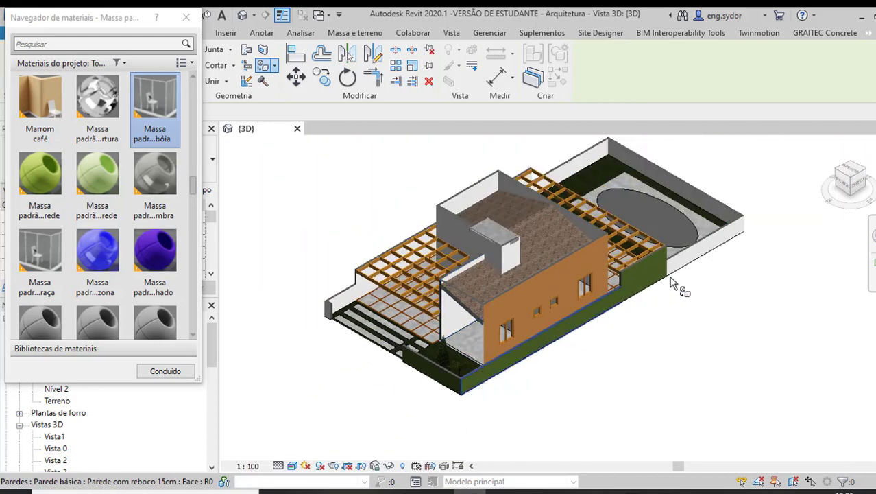
pyautogui.scroll(3, 545, 280)
pyautogui.scroll(2, 546, 286)
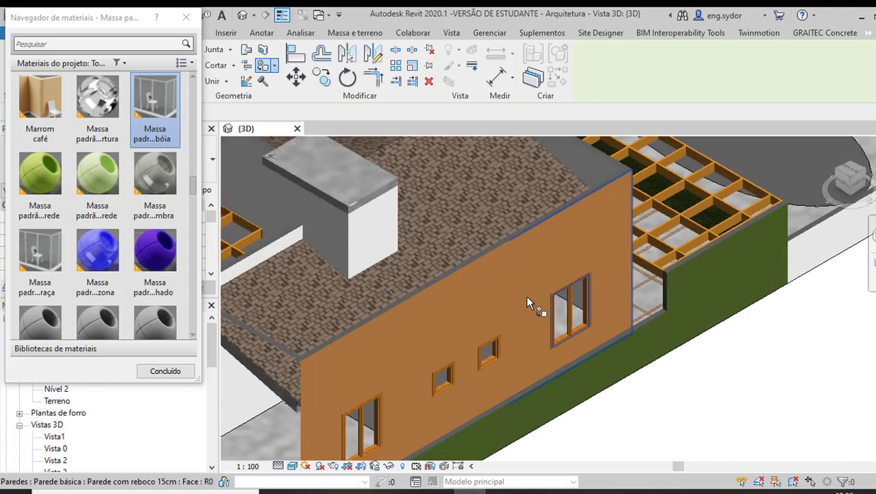
pyautogui.press('Escape')
pyautogui.scroll(3, 345, 362)
pyautogui.scroll(-2, 346, 360)
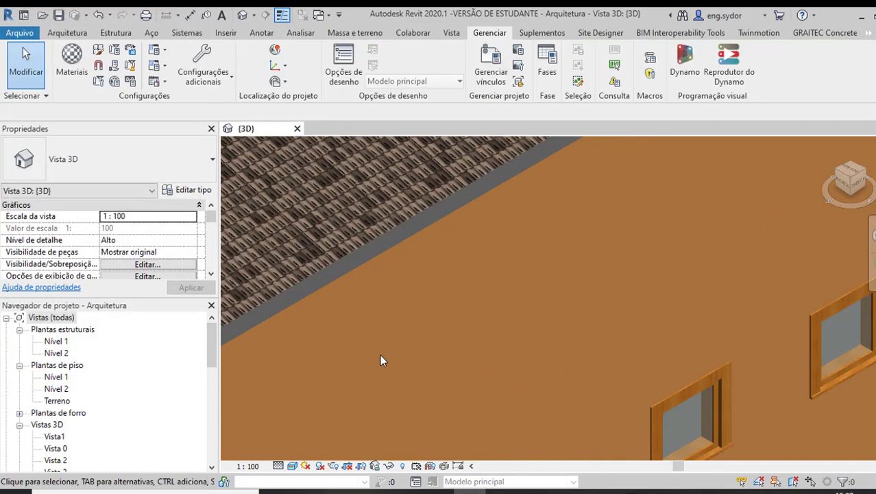
pyautogui.scroll(-2, 616, 322)
pyautogui.scroll(-2, 616, 322)
pyautogui.scroll(-1, 620, 322)
pyautogui.scroll(-1, 619, 323)
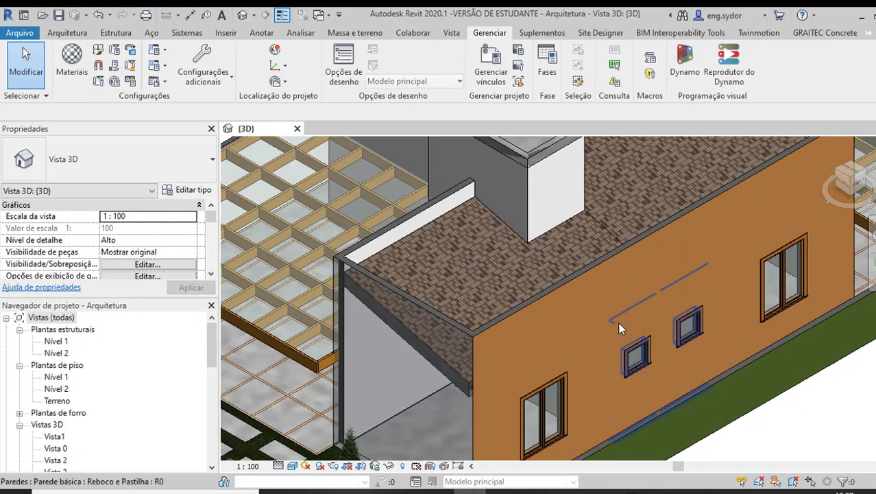